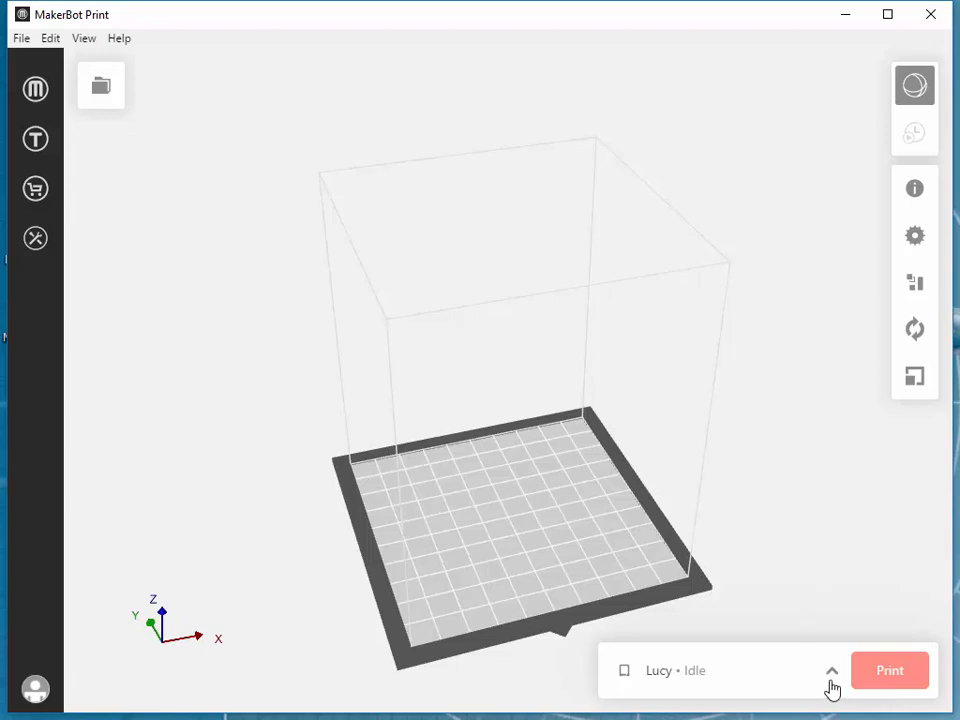
Select the Replicator 5th Gen as the target printer.
left_click(830, 678)
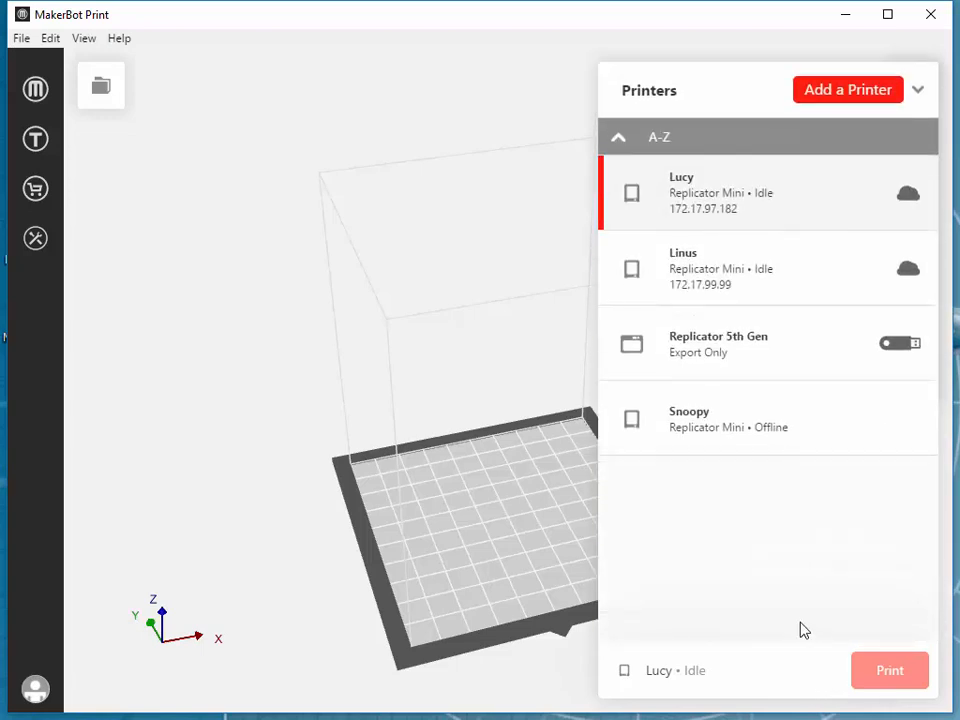
left_click(891, 343)
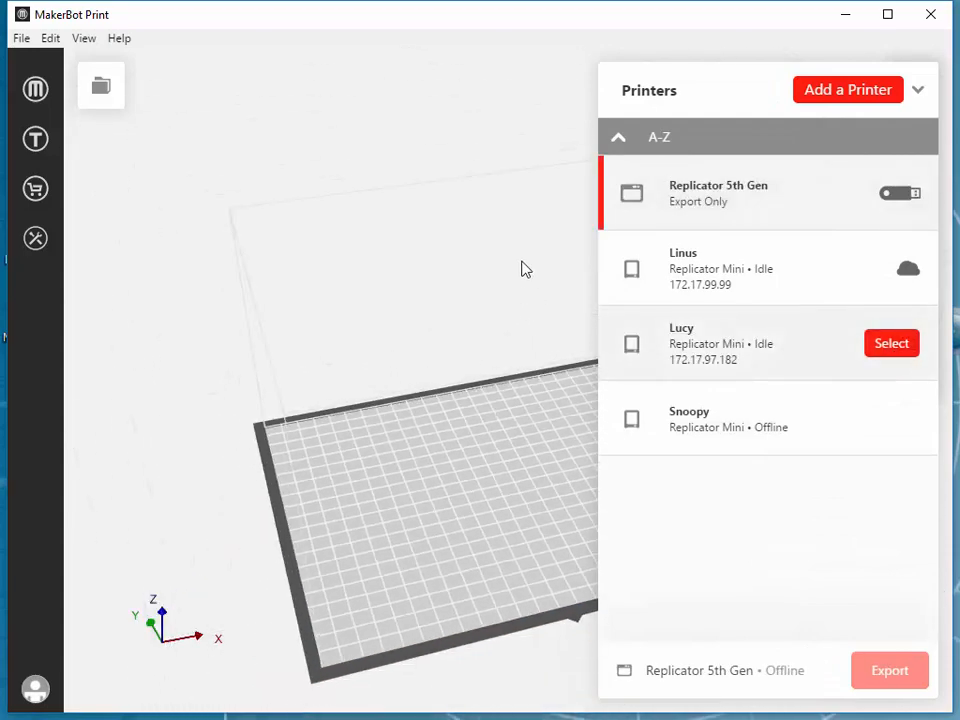
left_click(333, 140)
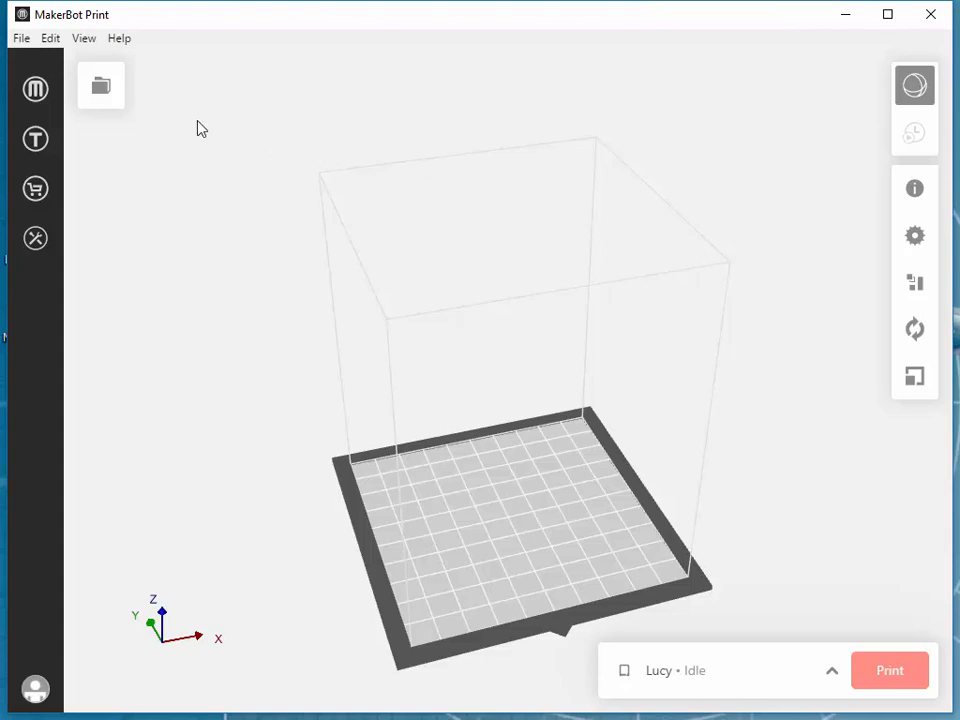
Insert the Keychain Plate.stl file from the 3D_Prints folder in Downloads into the project.
left_click(21, 38)
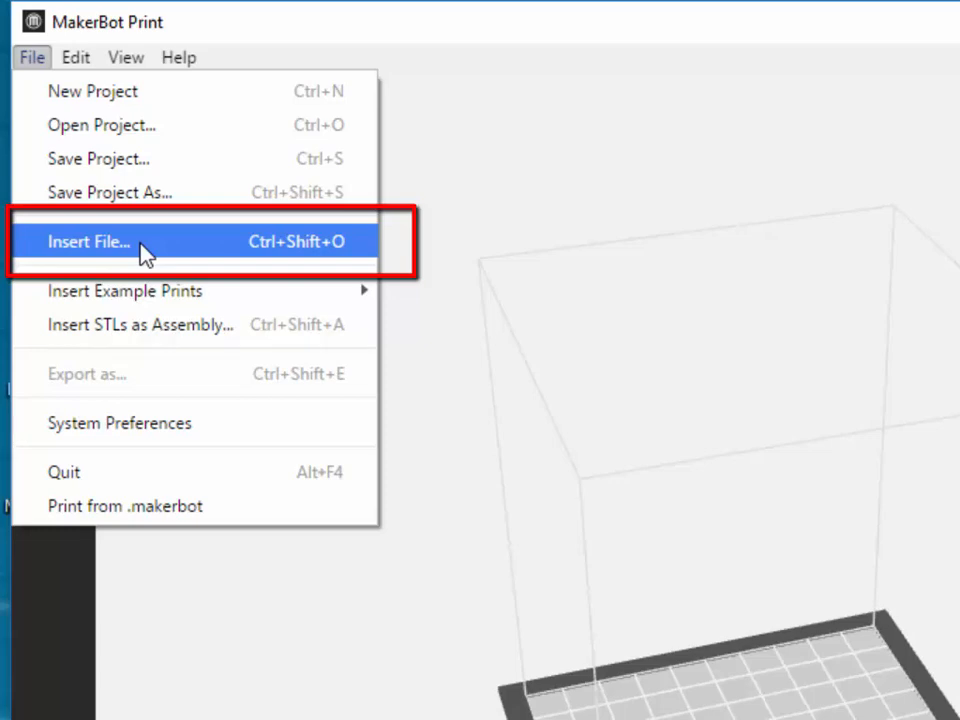
left_click(145, 250)
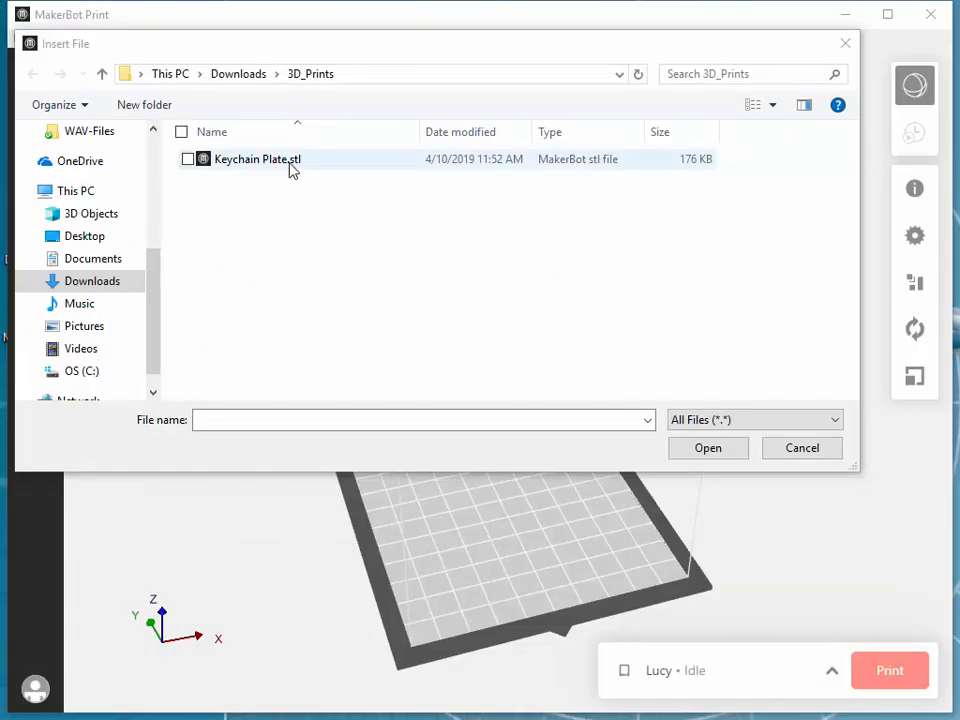
left_click(289, 167)
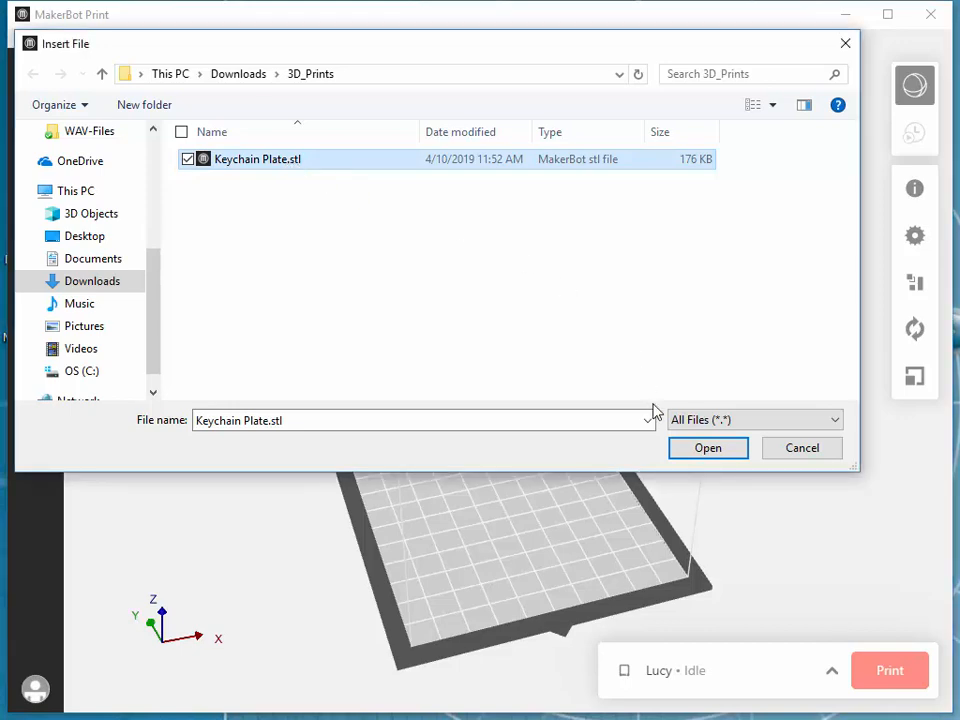
left_click(707, 449)
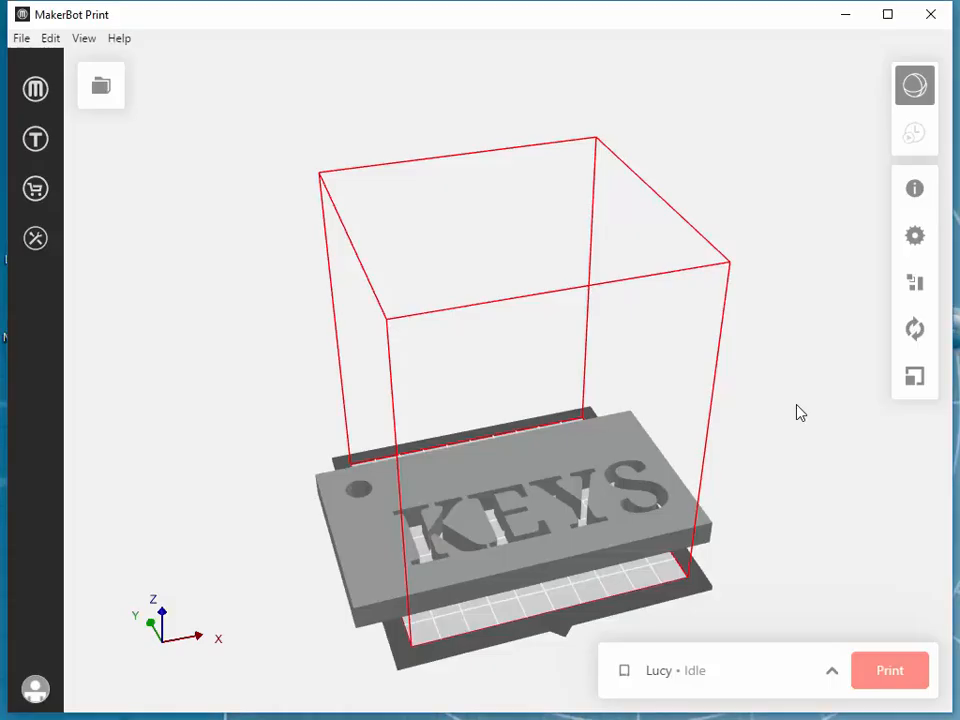
Scale the inserted keychain plate uniformly to 75%.
left_click(919, 383)
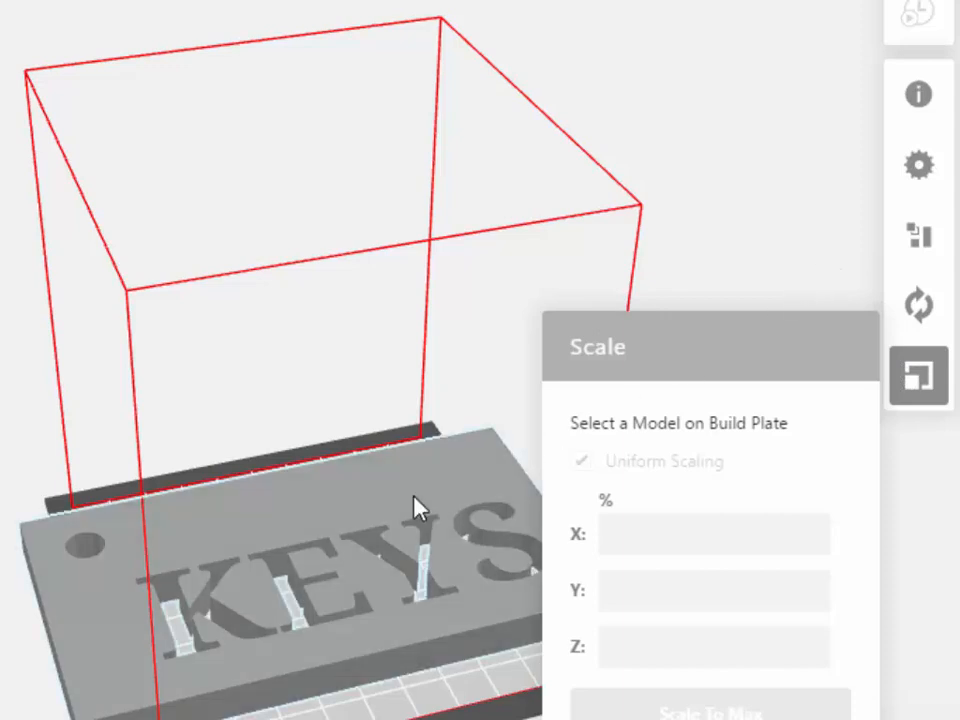
left_click(266, 523)
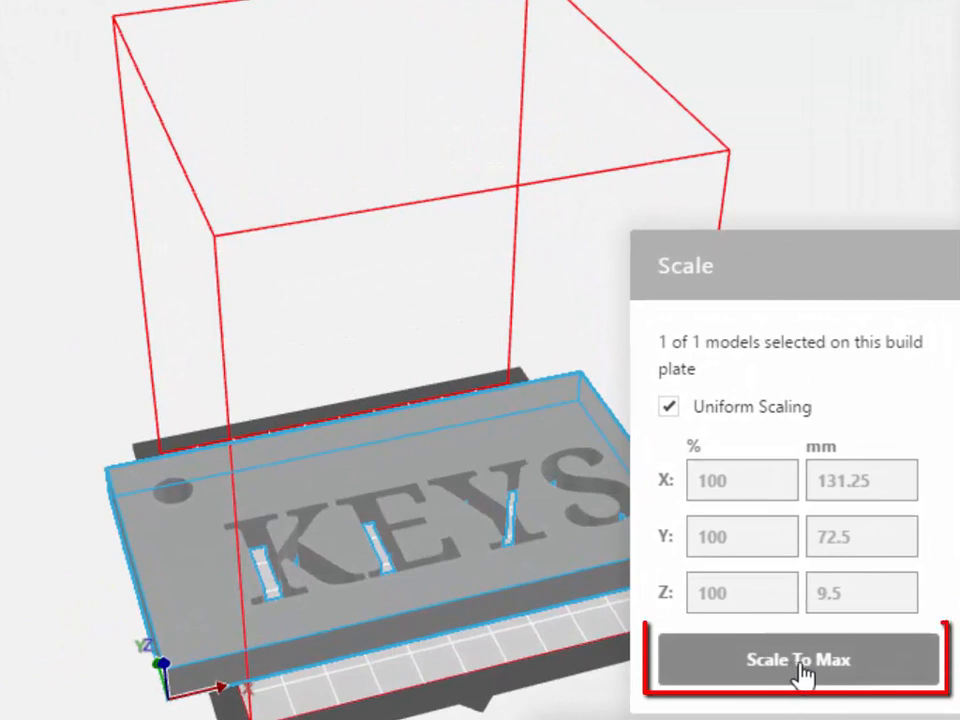
left_click(878, 677)
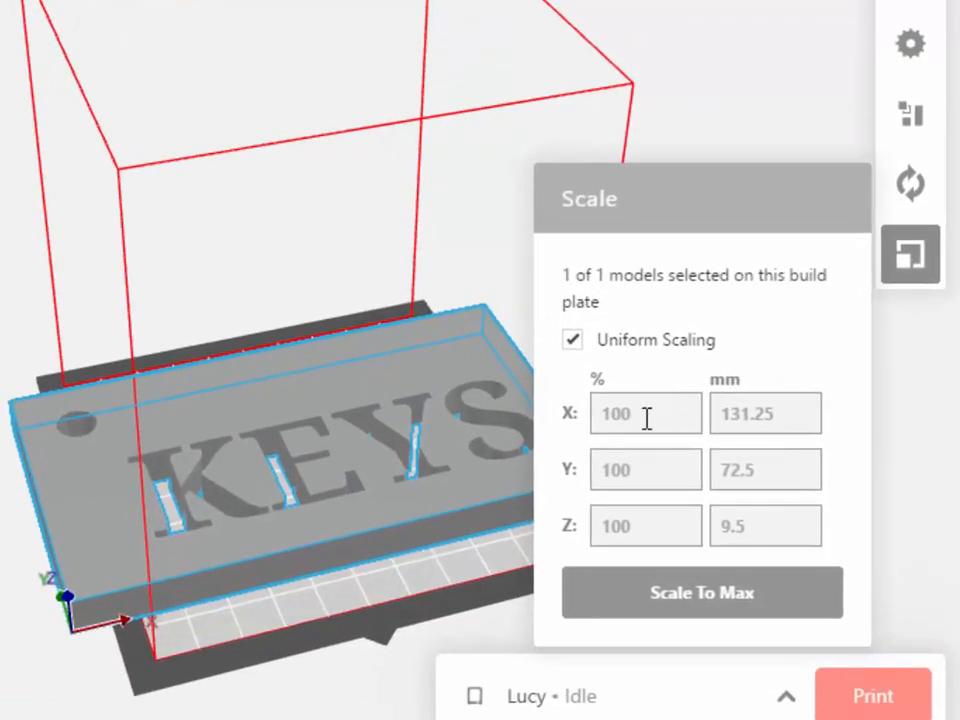
left_click(620, 418)
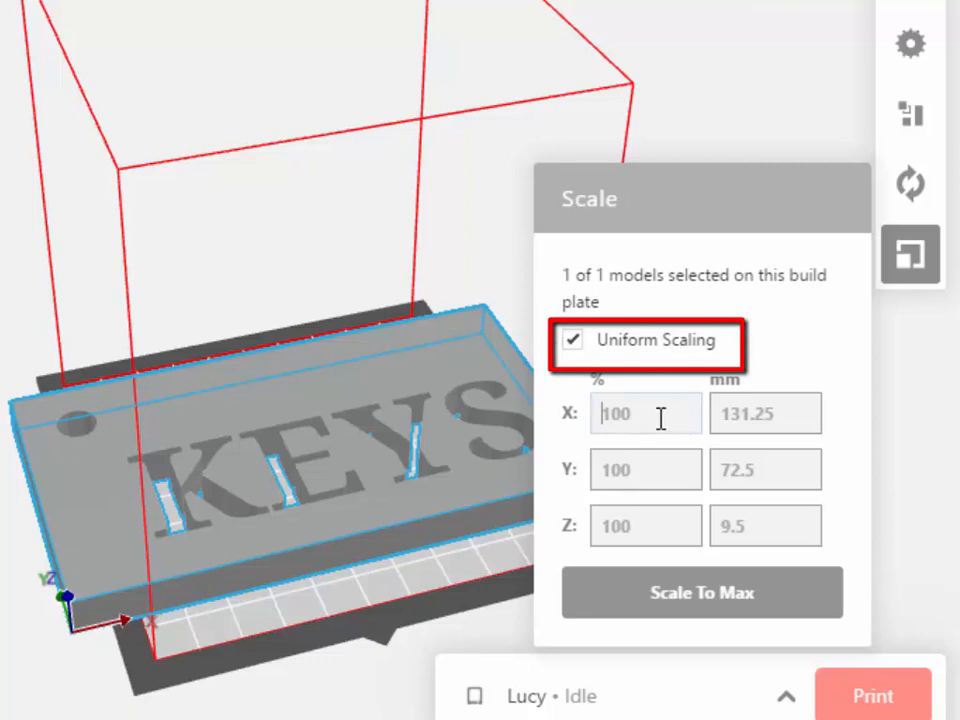
key("BackSpace")
key("BackSpace")
key("BackSpace")
type("75")
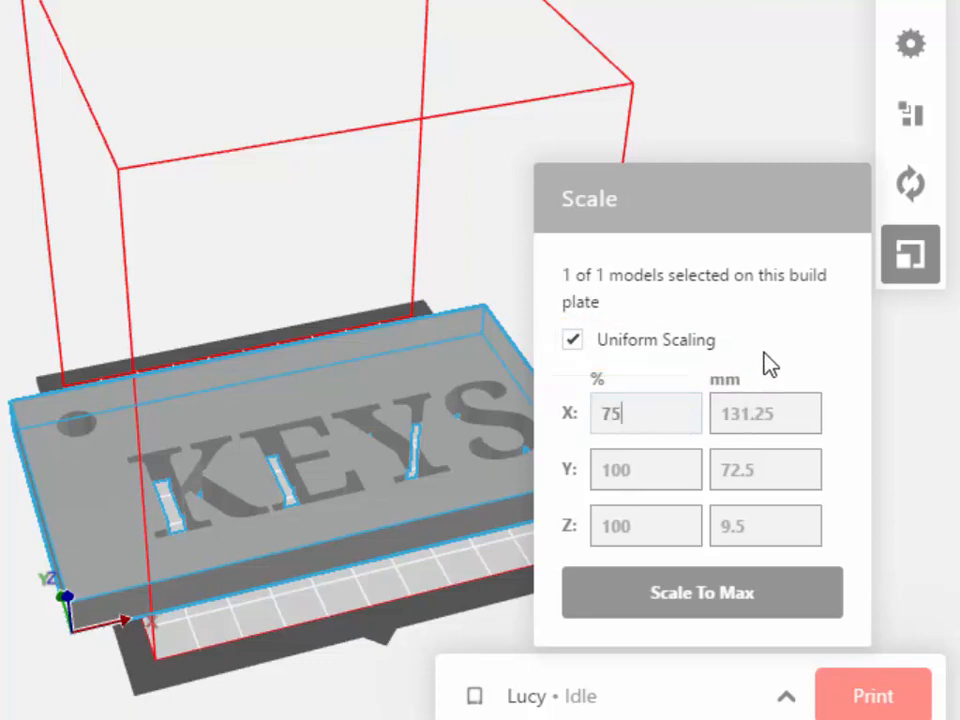
key("Return")
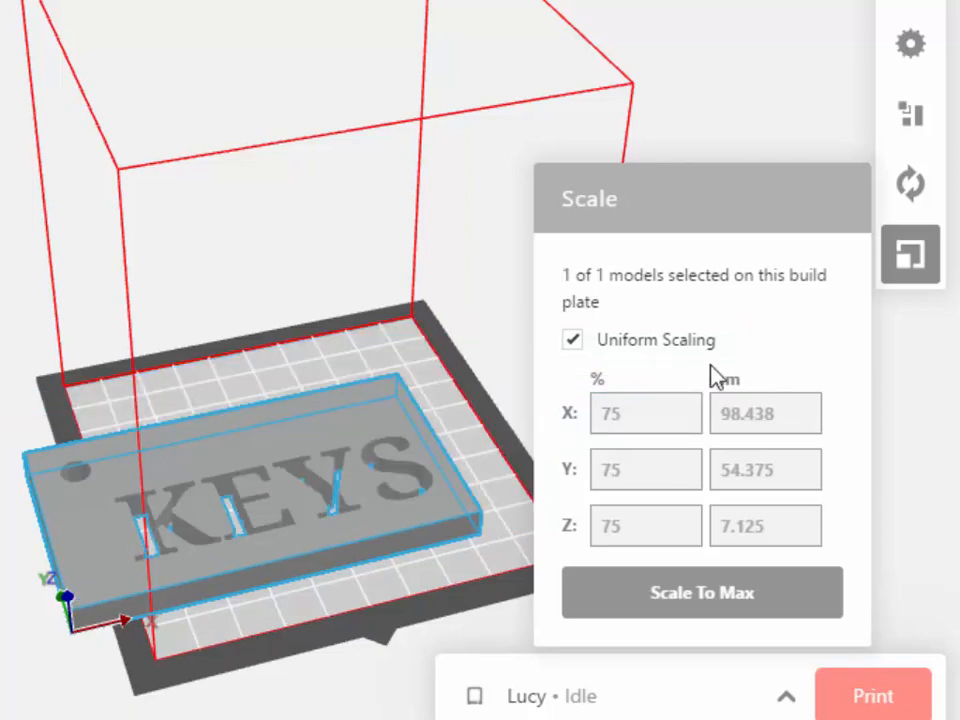
Move the keychain plate onto the build plate grid and set its uniform scale to 65%.
left_click_drag(314, 429, 360, 393)
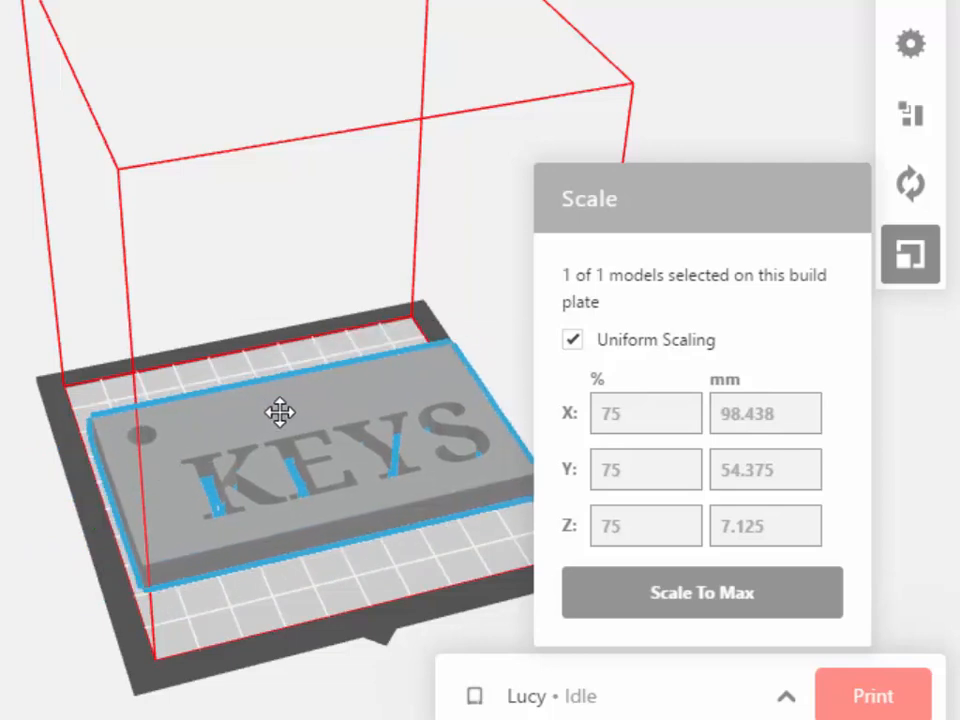
left_click(600, 418)
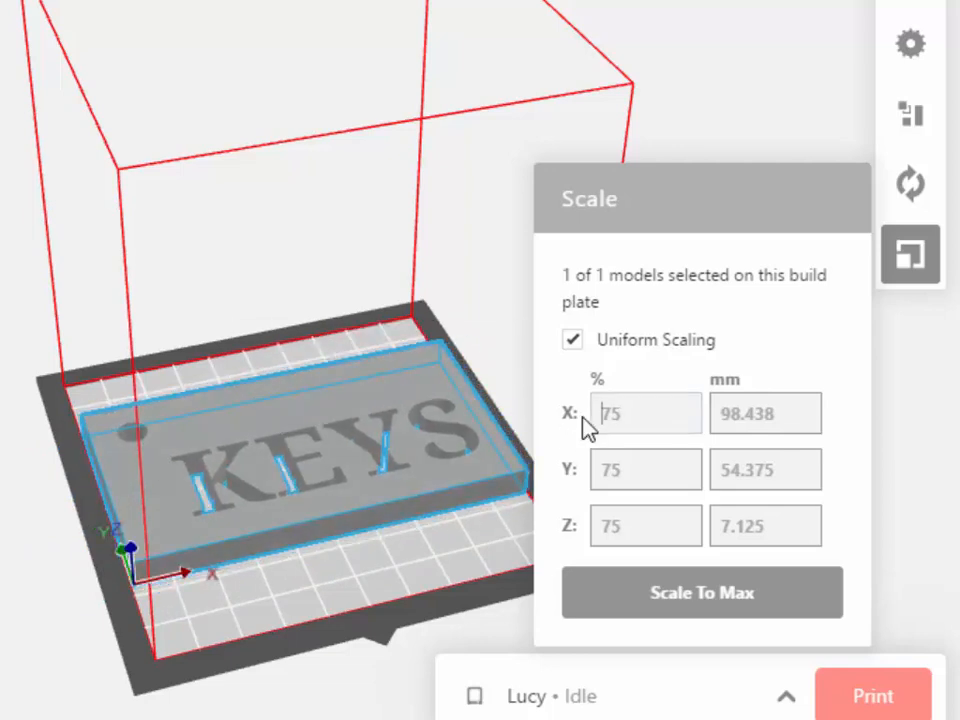
key("Delete")
key("Delete")
type("65")
key("Return")
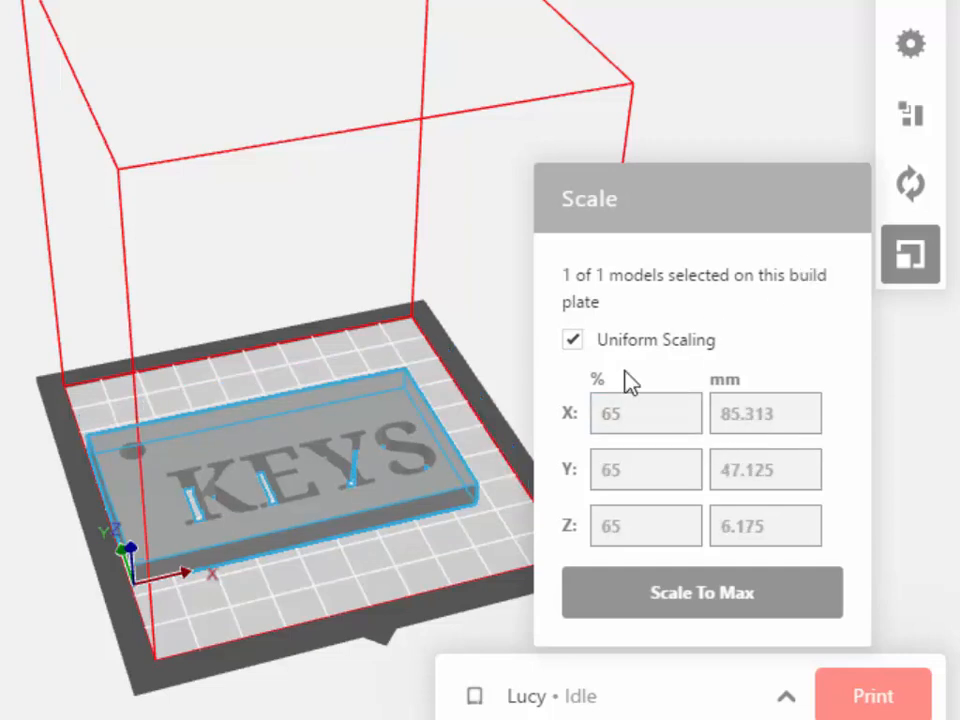
Reposition the keychain plate within the build volume and set its X size to 85 mm with uniform scaling.
mouse_move(332, 461)
left_mouse_down()
mouse_move(354, 439)
mouse_move(343, 444)
left_mouse_up()
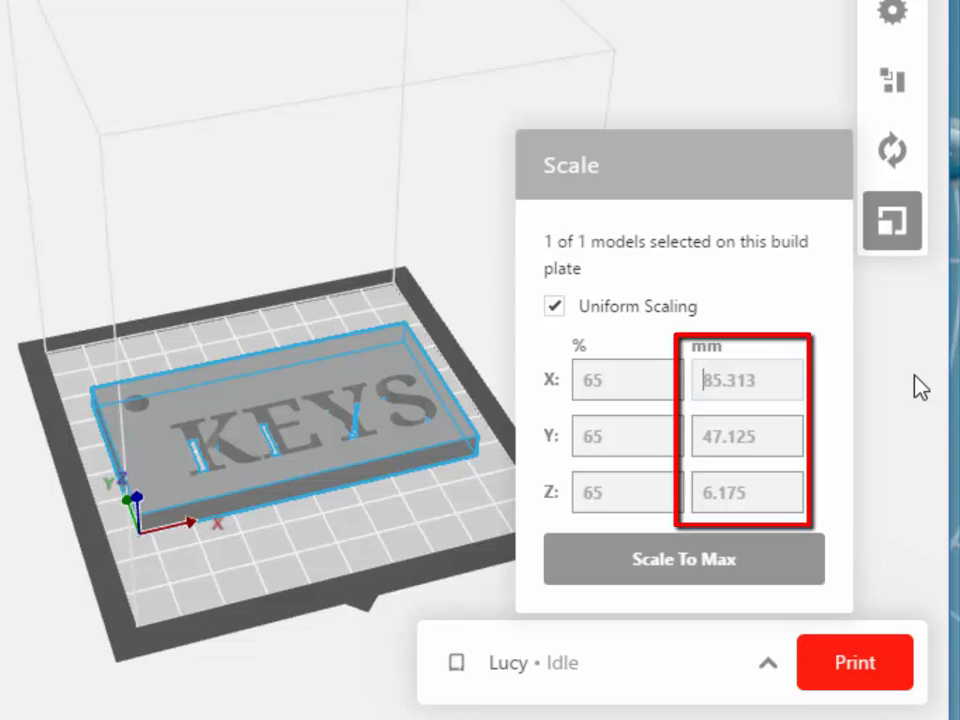
type("85")
key("Return")
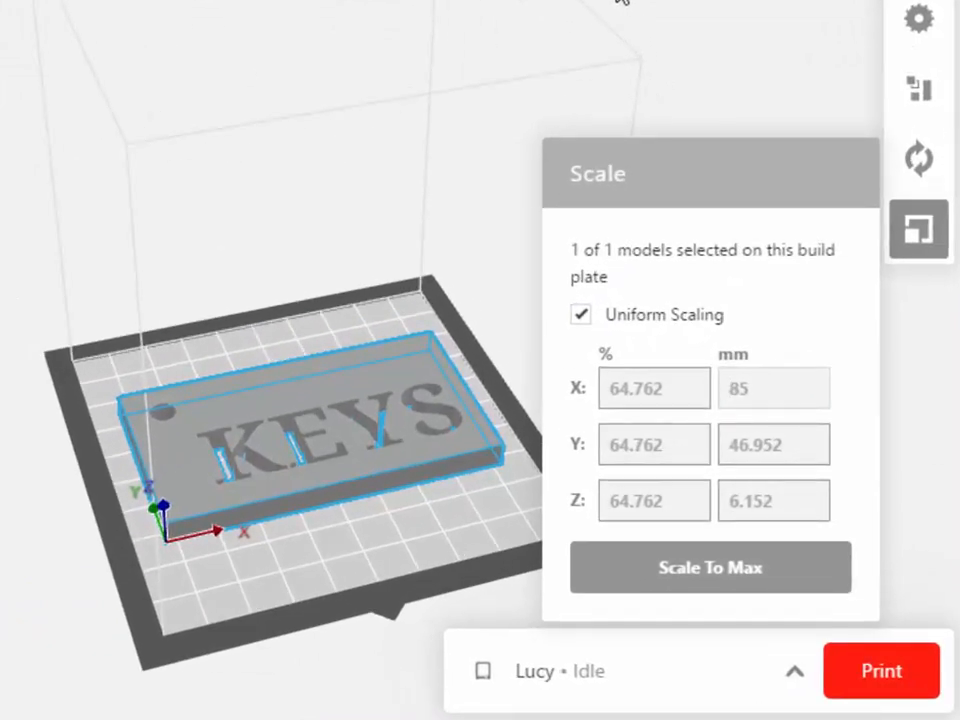
Turn off uniform scaling and set the keychain plate's Y size to 45 mm and Z size to 6 mm.
left_click(581, 322)
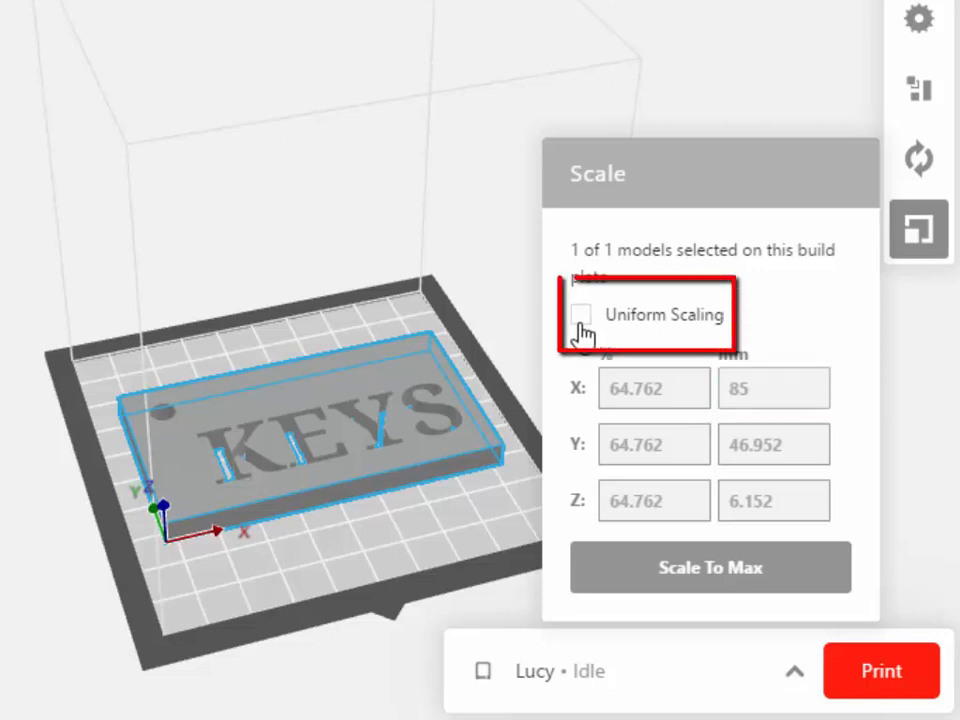
left_click(775, 450)
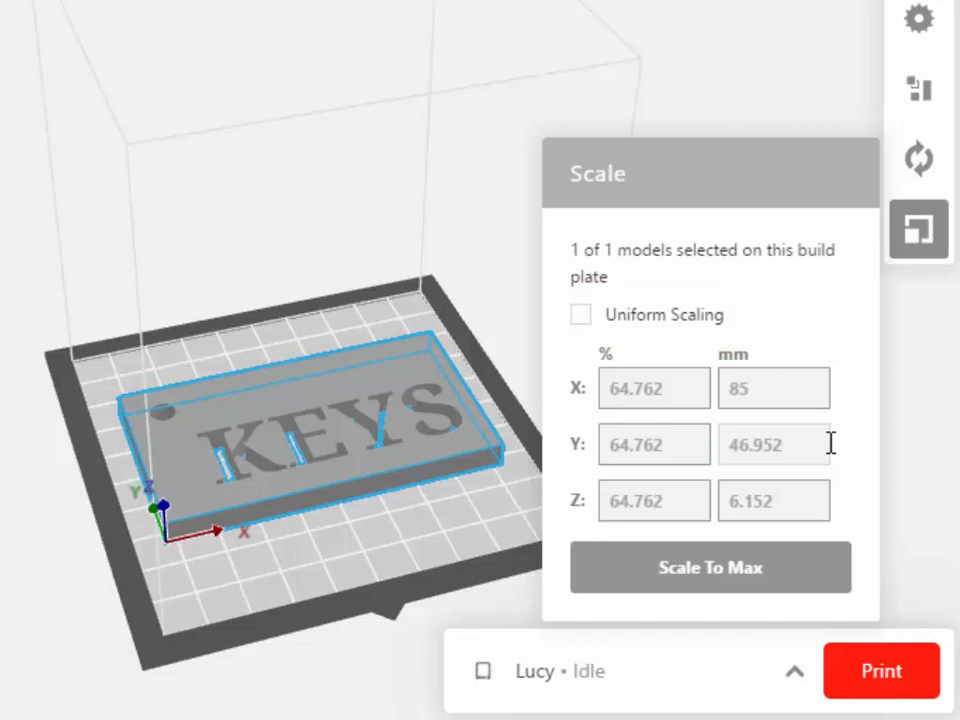
key("ctrl+a")
type("45")
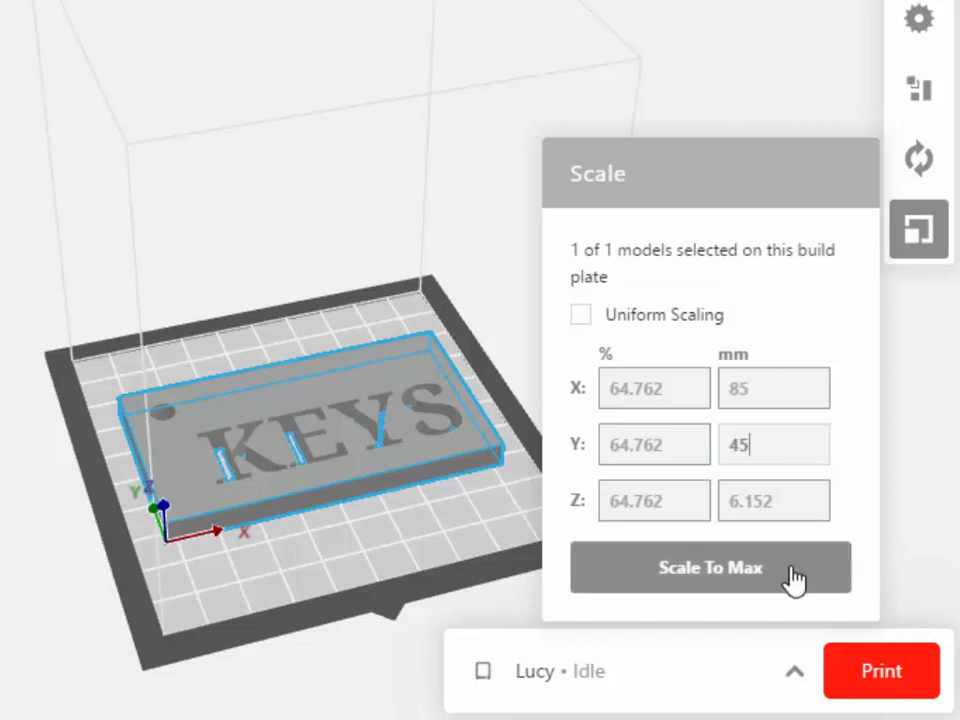
left_click(806, 503)
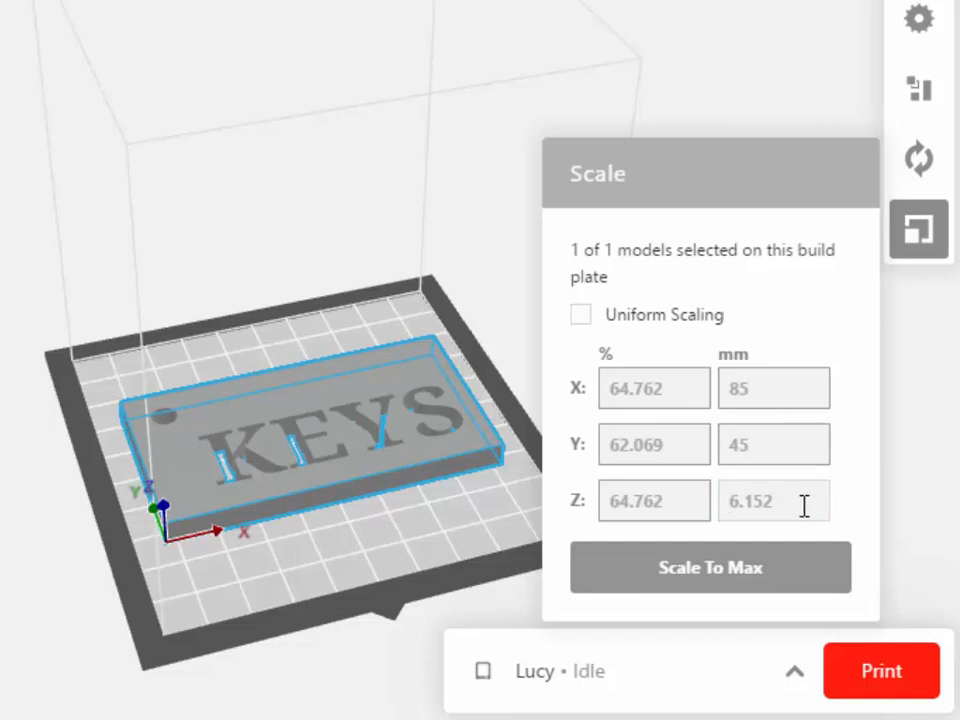
type("6")
left_click(754, 628)
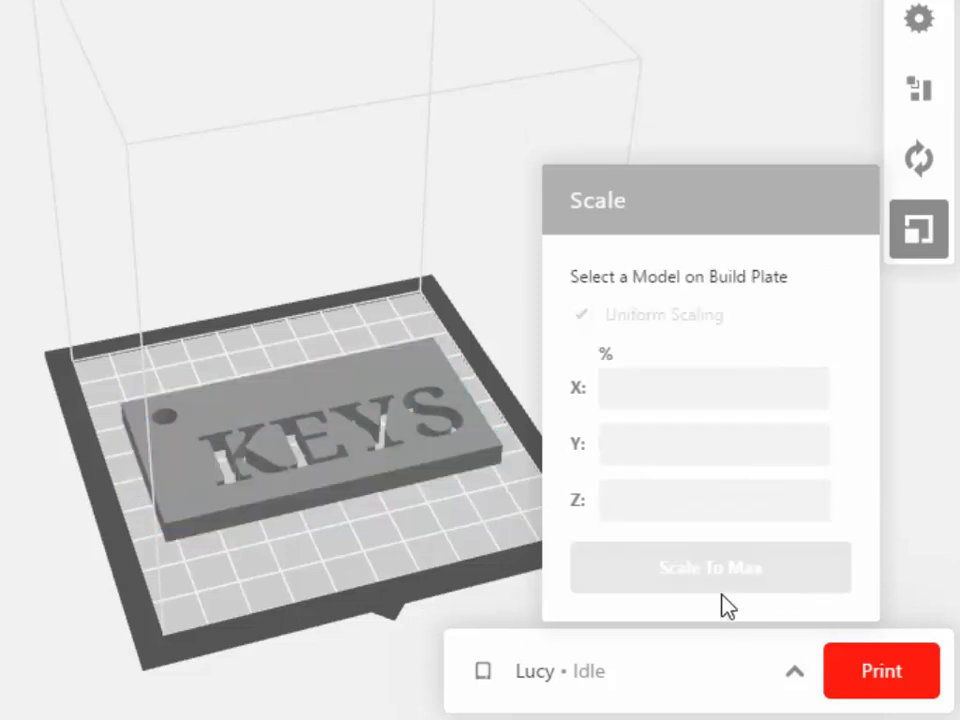
left_click(403, 437)
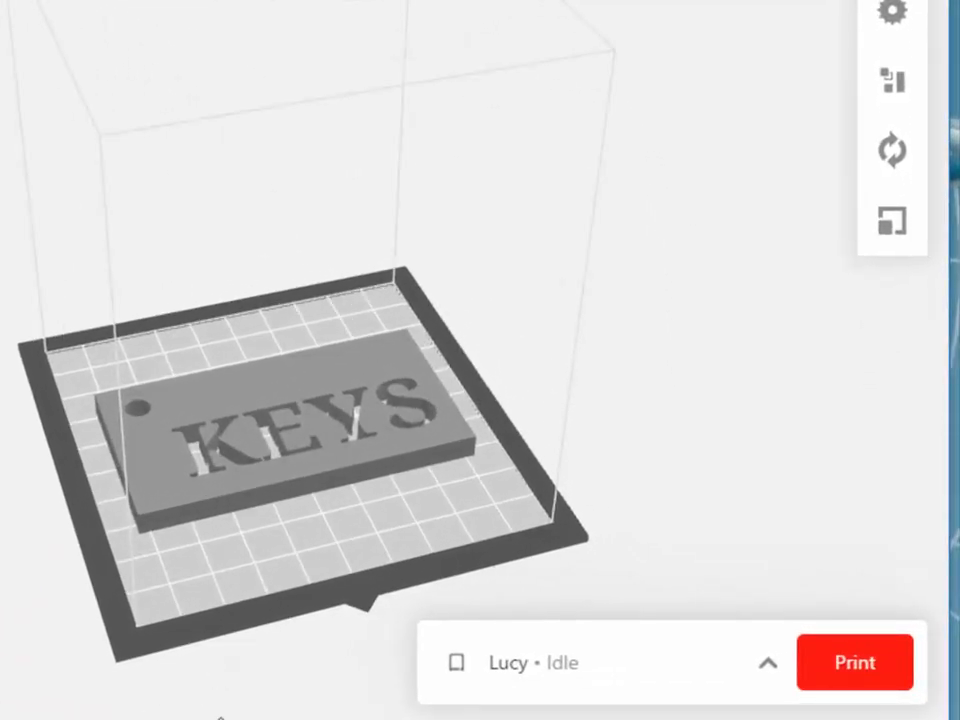
Check the available printers, keep Lucy as the target and send the keychain plate to print.
left_click(756, 665)
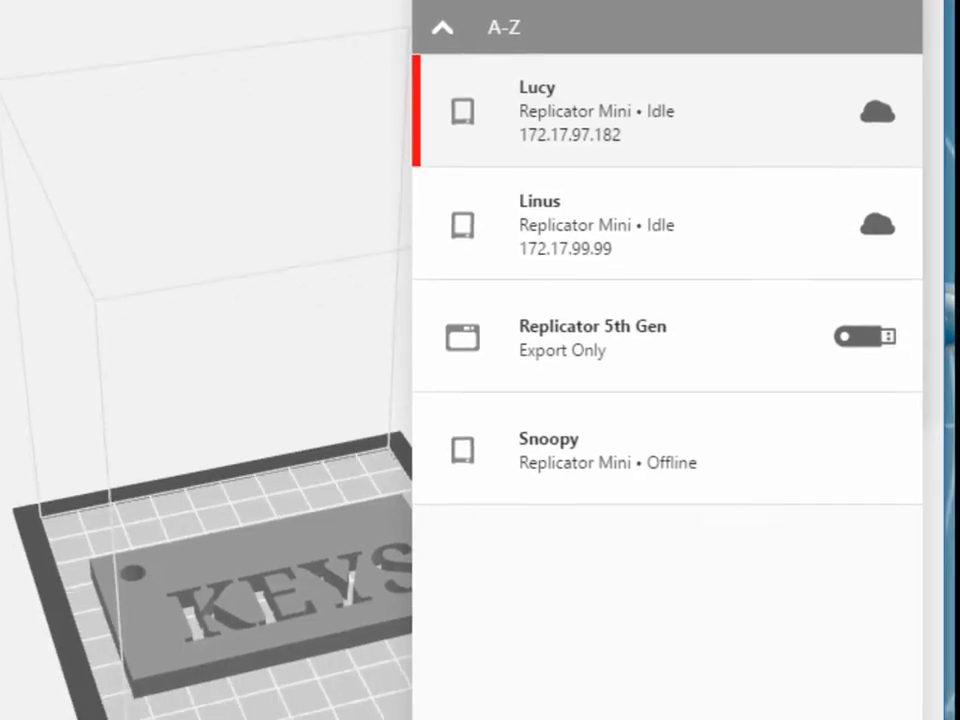
left_click(754, 699)
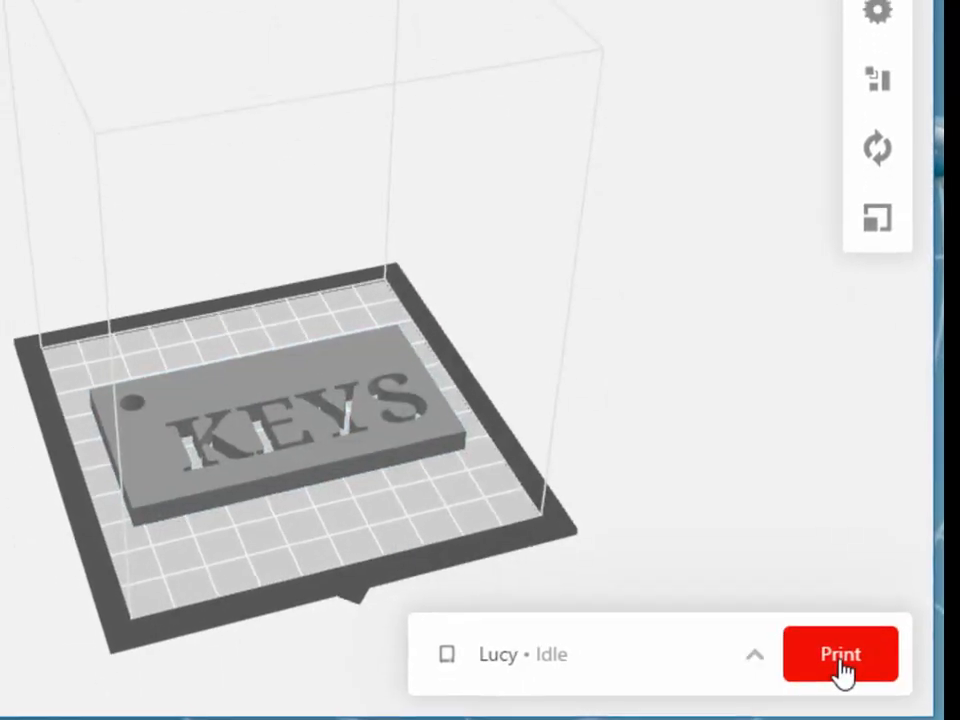
left_click(838, 650)
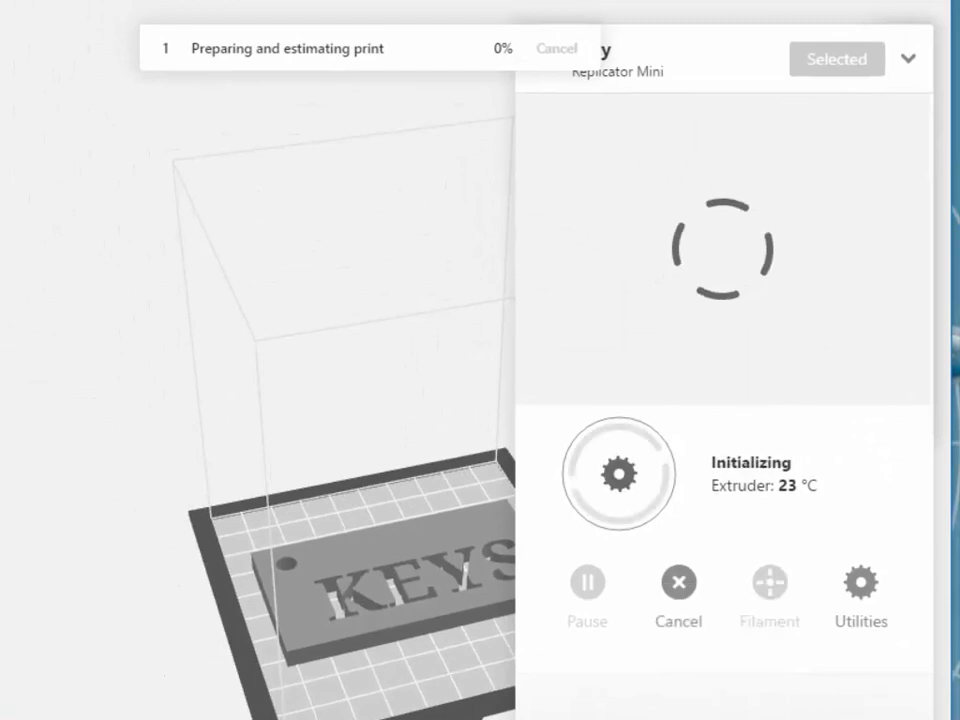